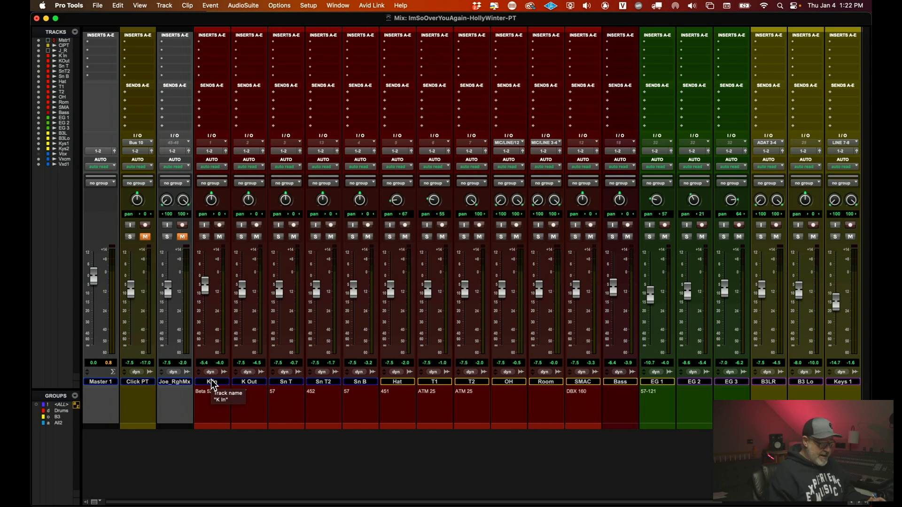
Start moving the K In and K Out tracks to a new folder, with the type set to Routing Folder.
{"action": "left_click", "coordinate": [224, 381]}
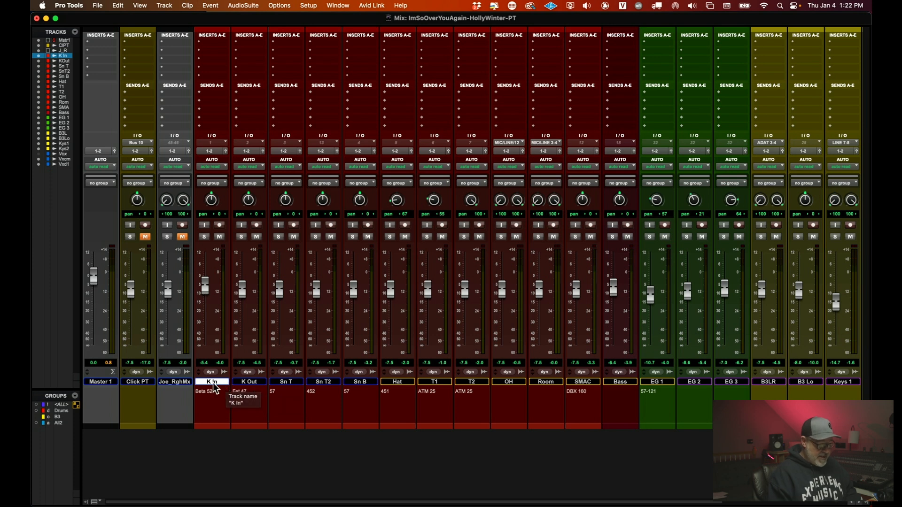
{"action": "left_click", "coordinate": [244, 379]}
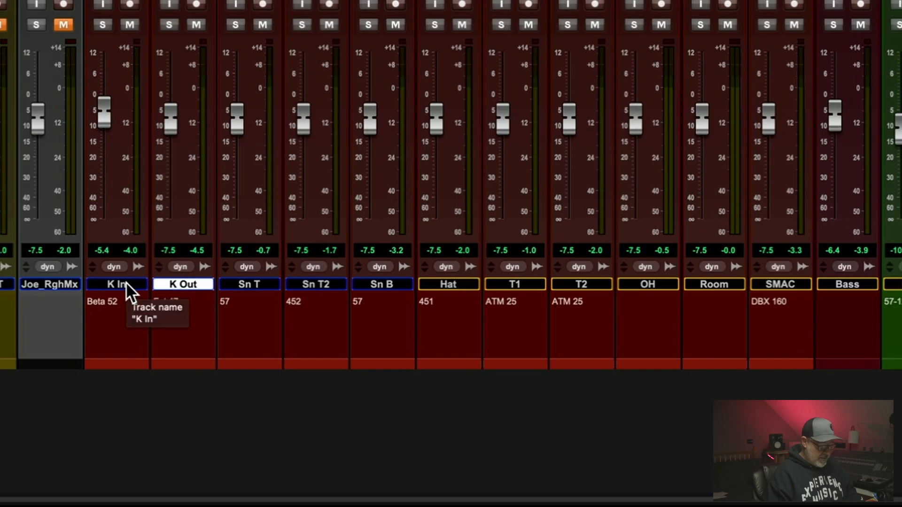
{"action": "left_click", "coordinate": [126, 282], "text": "shift"}
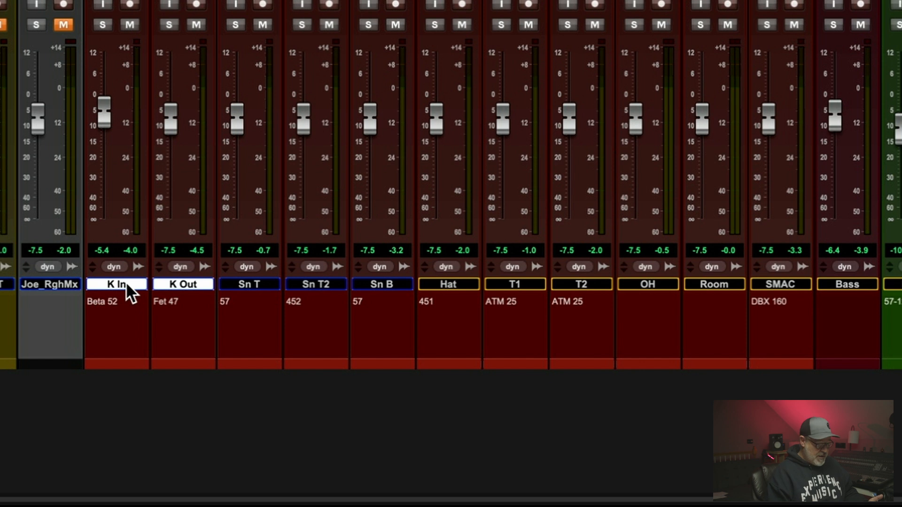
{"action": "right_click", "coordinate": [127, 279]}
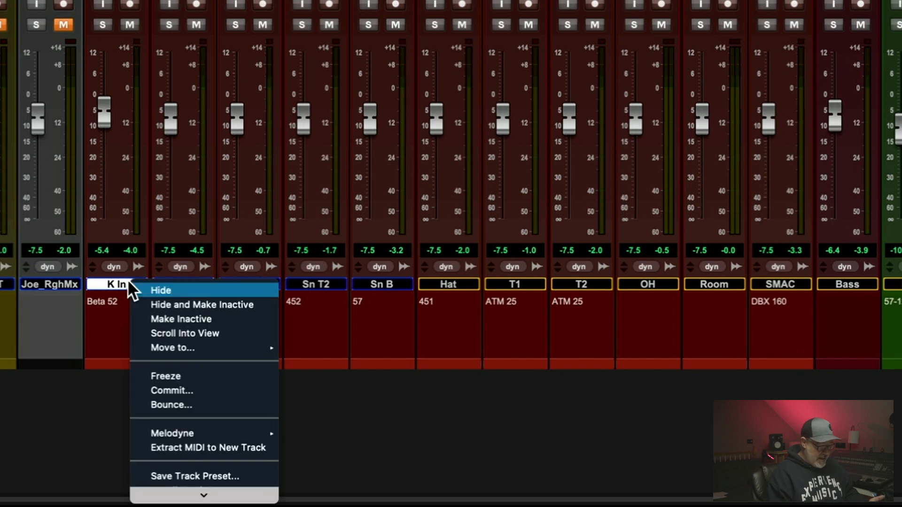
{"action": "mouse_move", "coordinate": [177, 346]}
{"action": "left_click", "coordinate": [310, 352]}
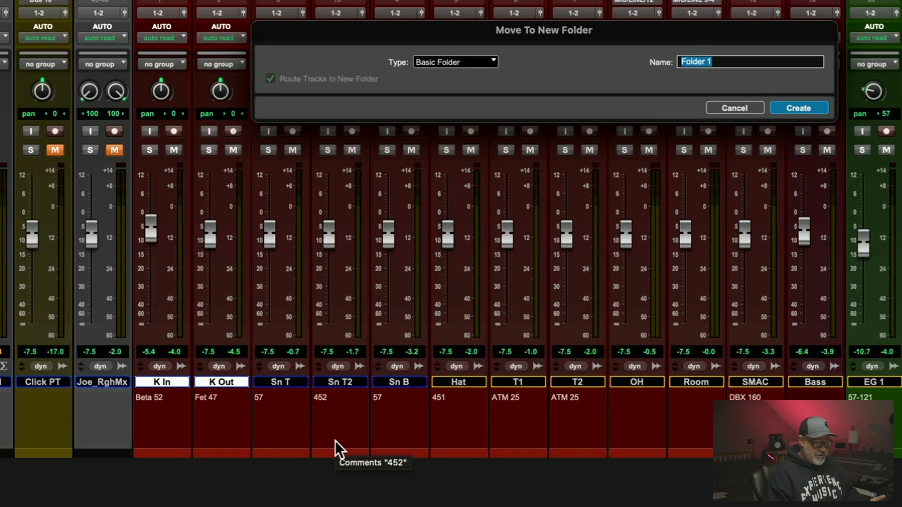
{"action": "left_click", "coordinate": [461, 63]}
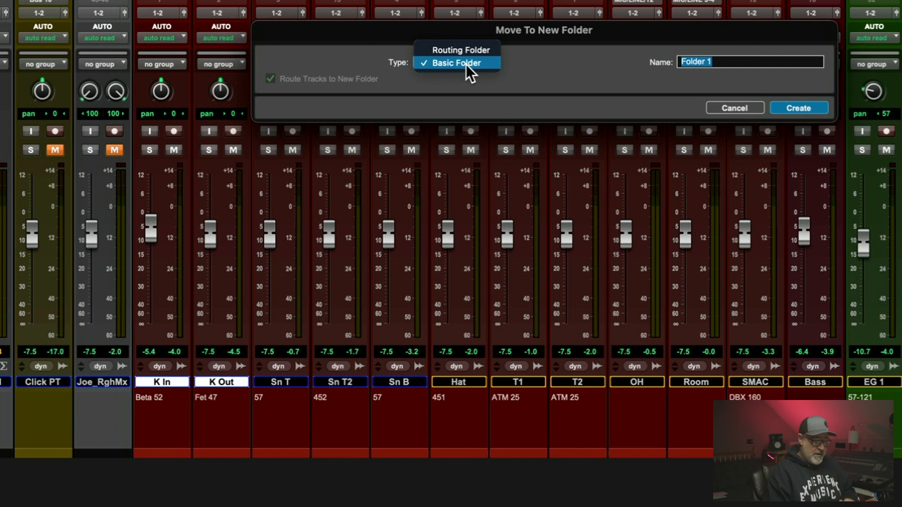
{"action": "left_click", "coordinate": [467, 49]}
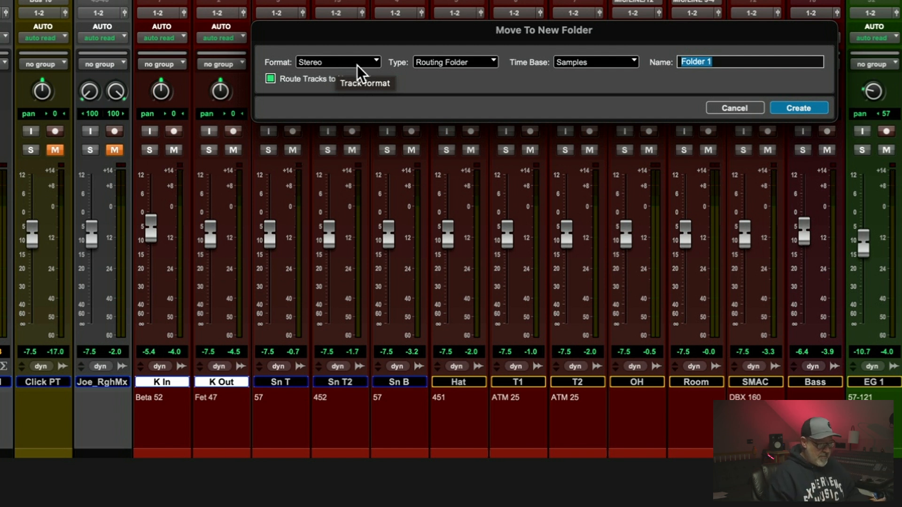
Name the new stereo routing folder Kicks and create it with its tracks routed to the folder.
{"action": "type", "text": "K"}
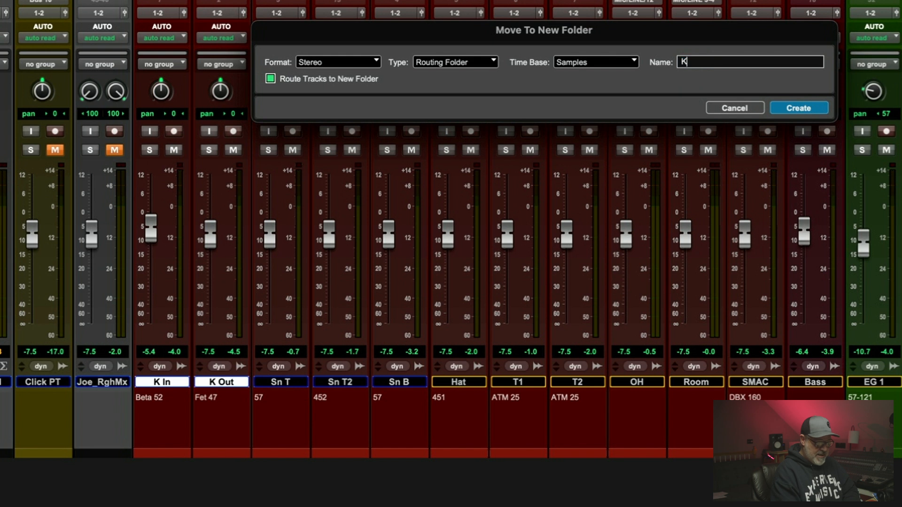
{"action": "type", "text": "ick sub"}
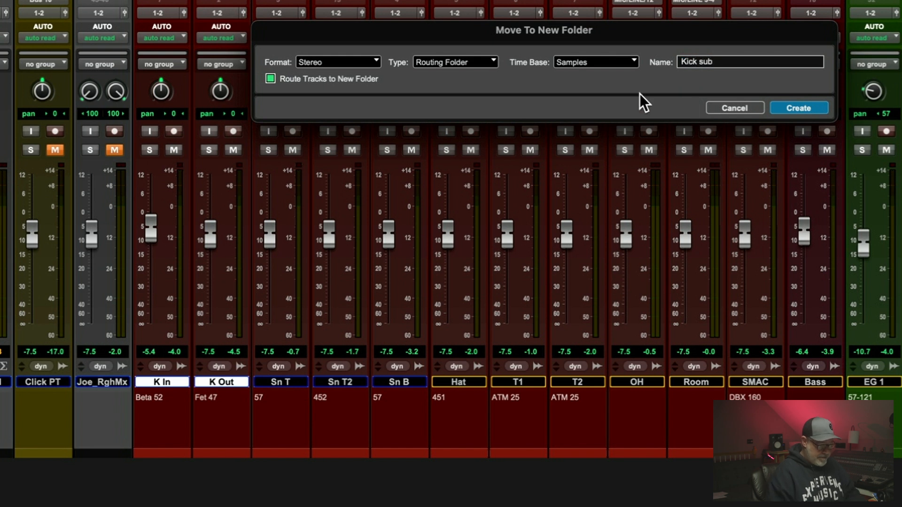
{"action": "key", "text": "BackSpace"}
{"action": "key", "text": "BackSpace"}
{"action": "key", "text": "BackSpace"}
{"action": "key", "text": "BackSpace"}
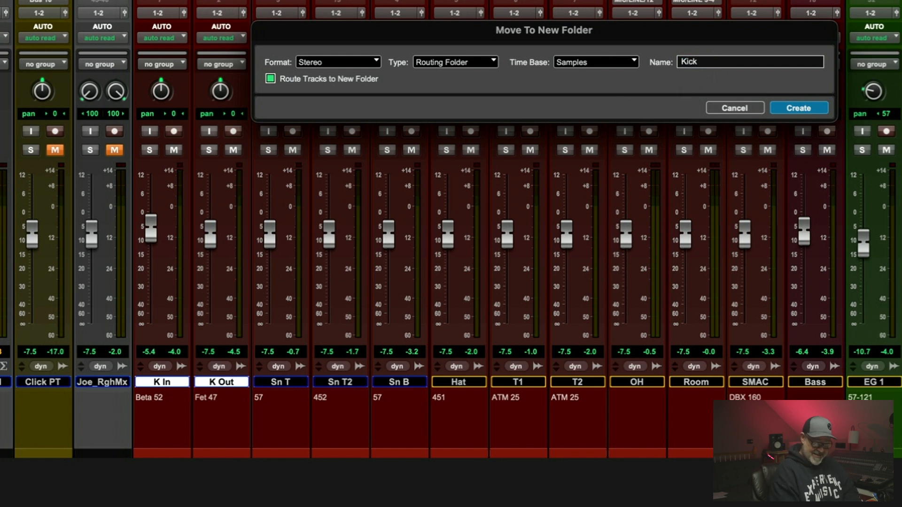
{"action": "type", "text": "s"}
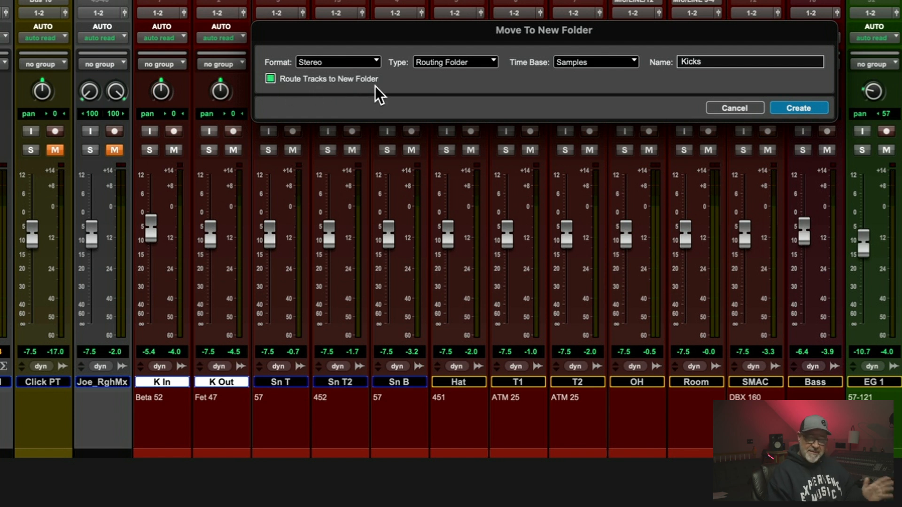
{"action": "left_click", "coordinate": [805, 110]}
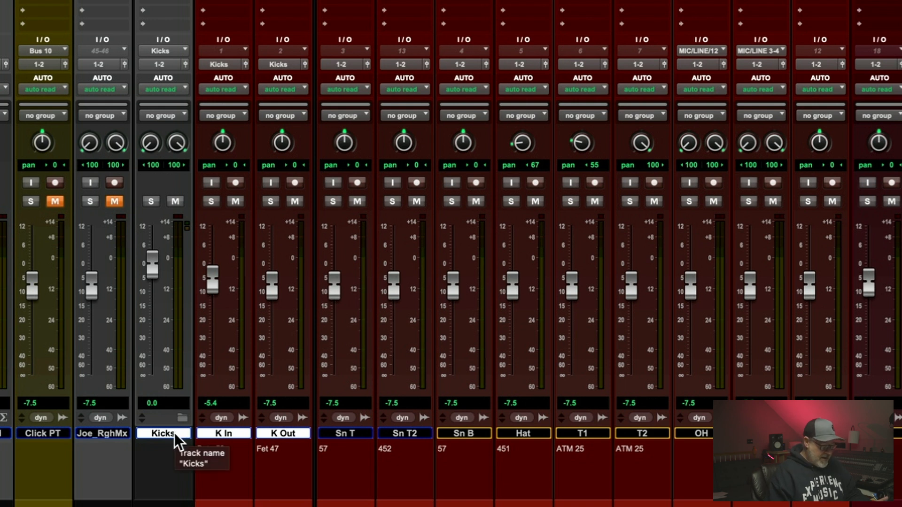
Color the Kicks folder the same red as its kick tracks and collapse the folder.
{"action": "double_click", "coordinate": [220, 504]}
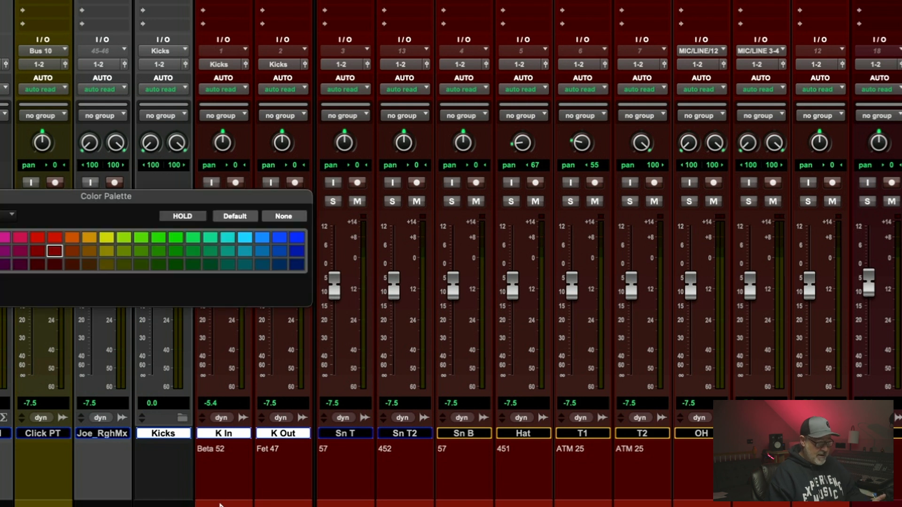
{"action": "left_click", "coordinate": [55, 252]}
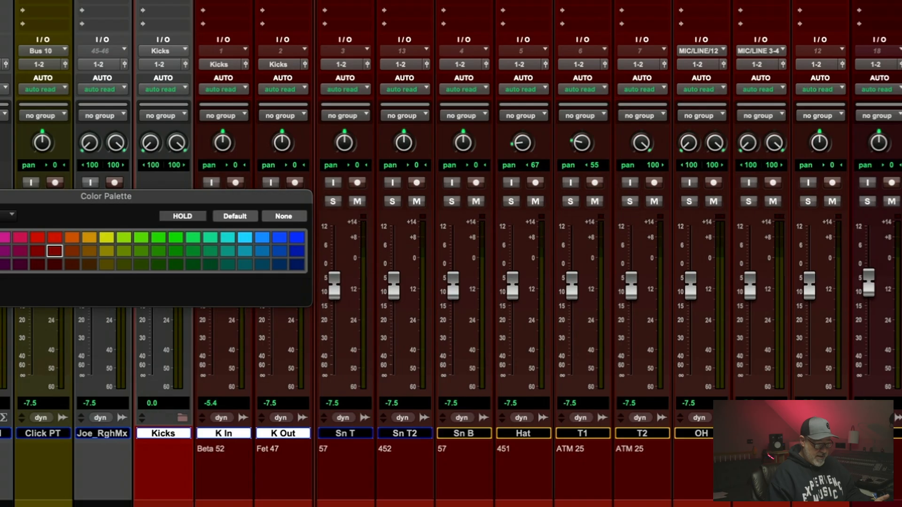
{"action": "key", "text": "super+w"}
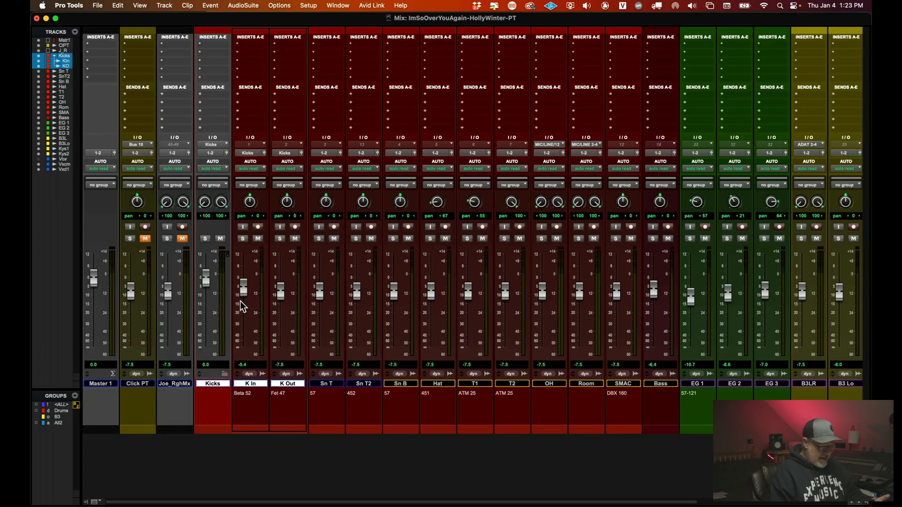
{"action": "left_click", "coordinate": [225, 374]}
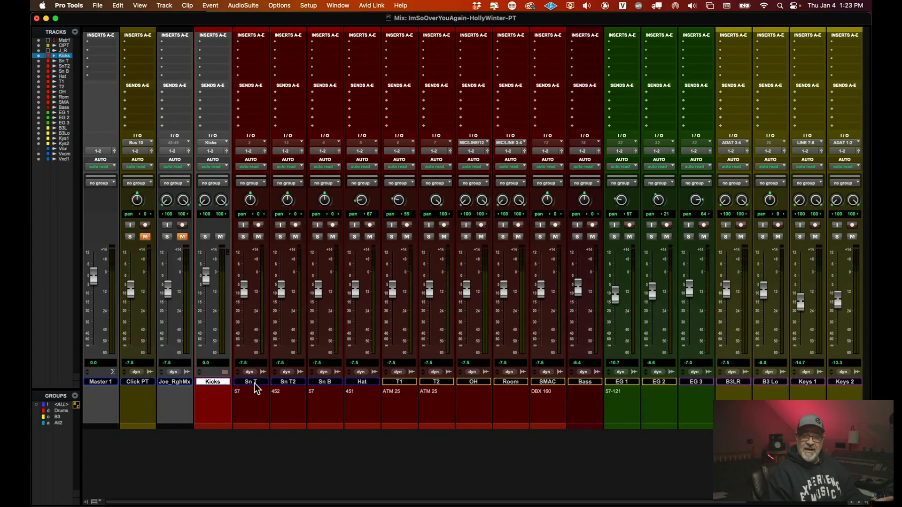
{"action": "left_click", "coordinate": [201, 41]}
{"action": "mouse_move", "coordinate": [202, 42]}
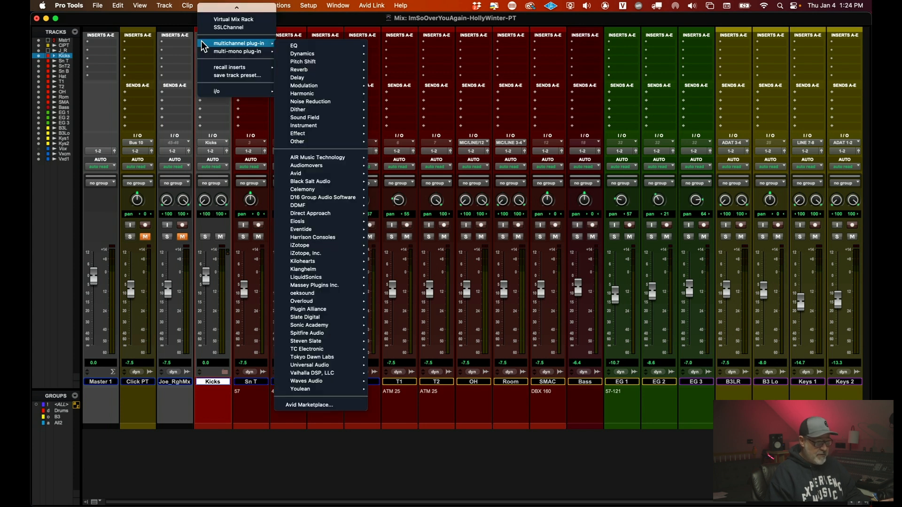
{"action": "left_click", "coordinate": [174, 24]}
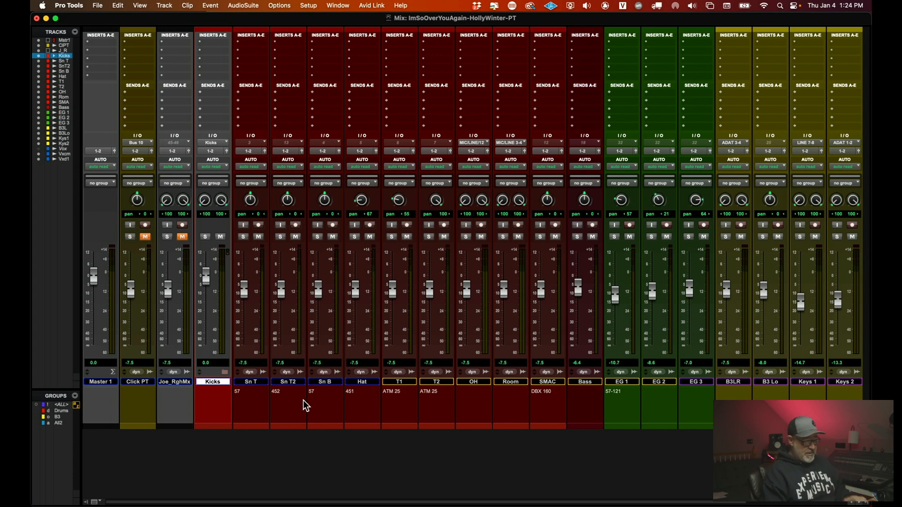
Move the Sn T, Sn T2 and Sn B tracks into a new stereo routing folder named Snares, routing the tracks to it.
{"action": "left_click", "coordinate": [261, 383]}
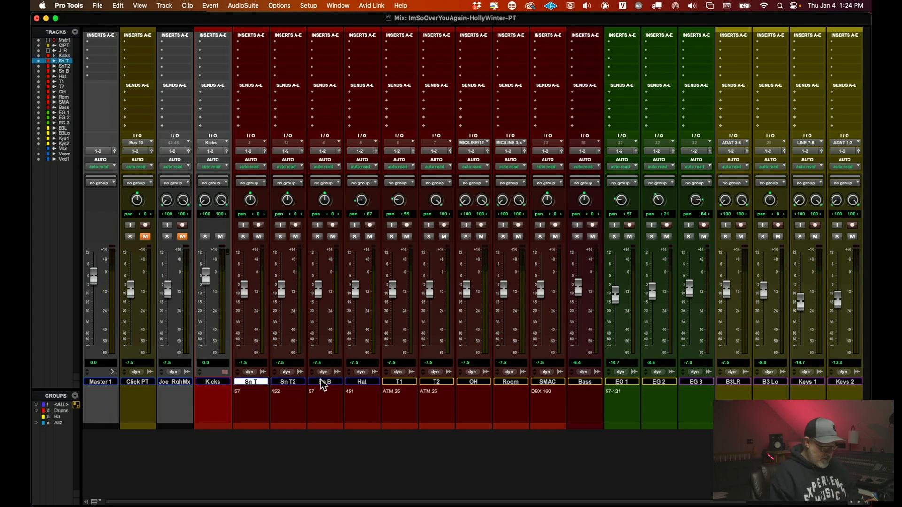
{"action": "left_click", "coordinate": [321, 383], "text": "shift"}
{"action": "right_click", "coordinate": [321, 383]}
{"action": "mouse_move", "coordinate": [346, 417]}
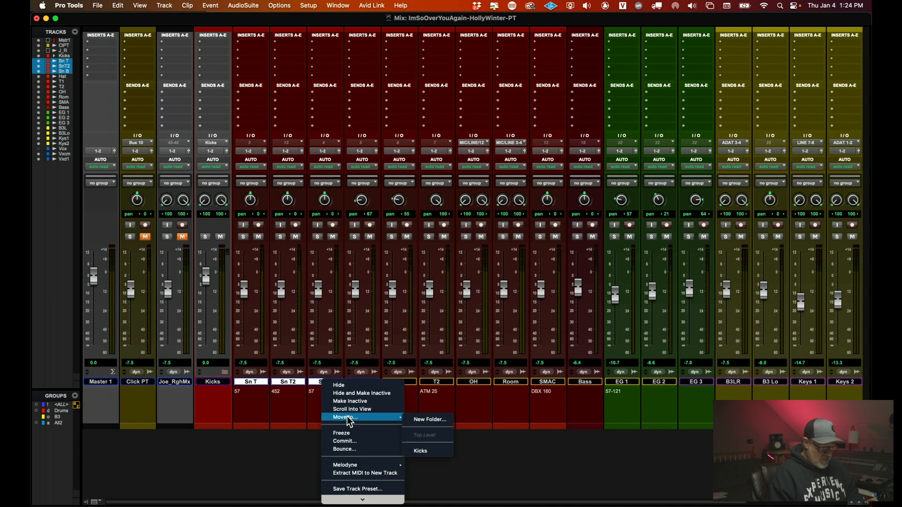
{"action": "left_click", "coordinate": [420, 420]}
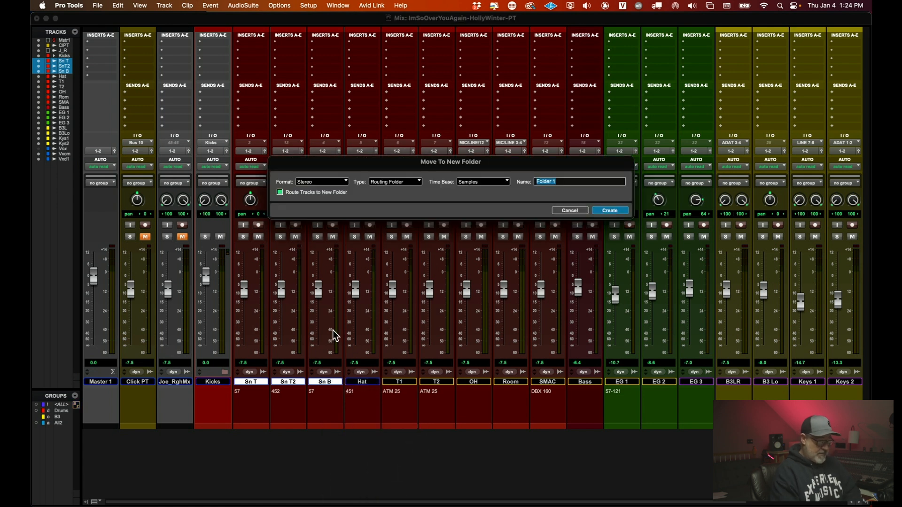
{"action": "type", "text": "Snar"}
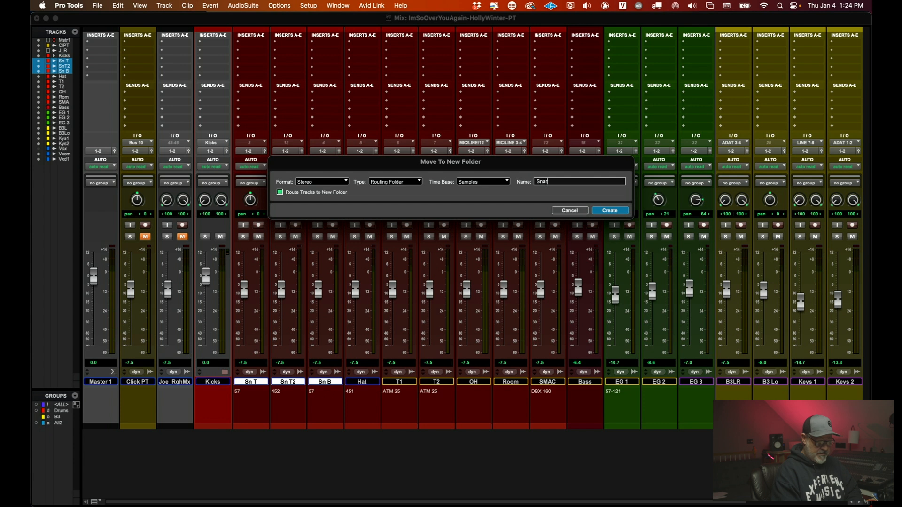
{"action": "type", "text": "es"}
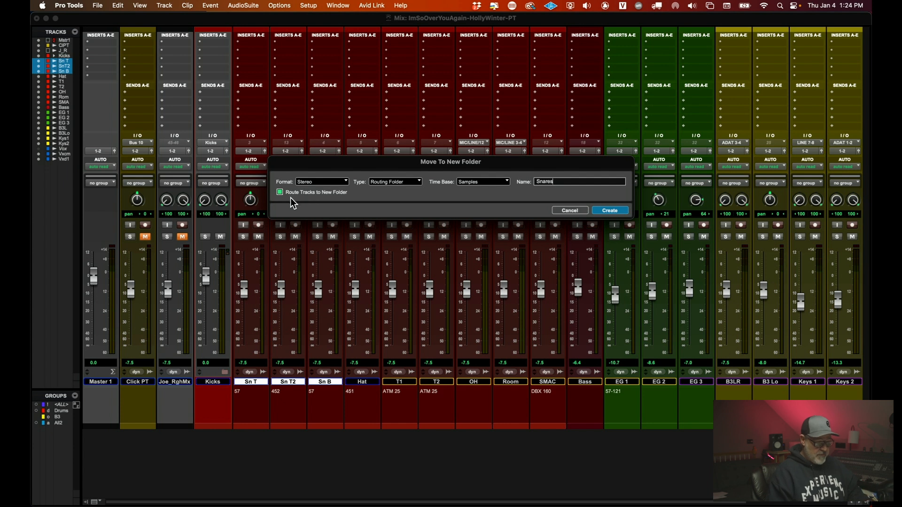
{"action": "left_click", "coordinate": [605, 211]}
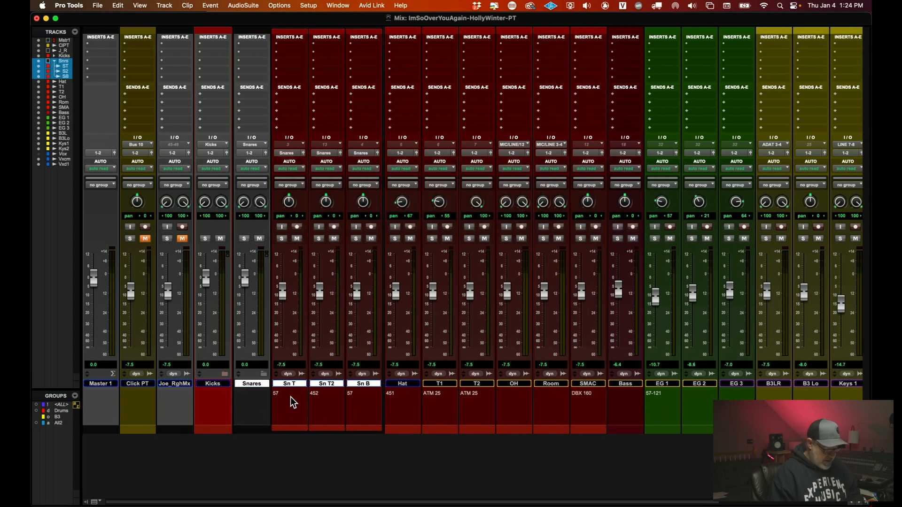
Color the Snares folder the same red as its snare tracks and collapse the folder.
{"action": "double_click", "coordinate": [294, 427]}
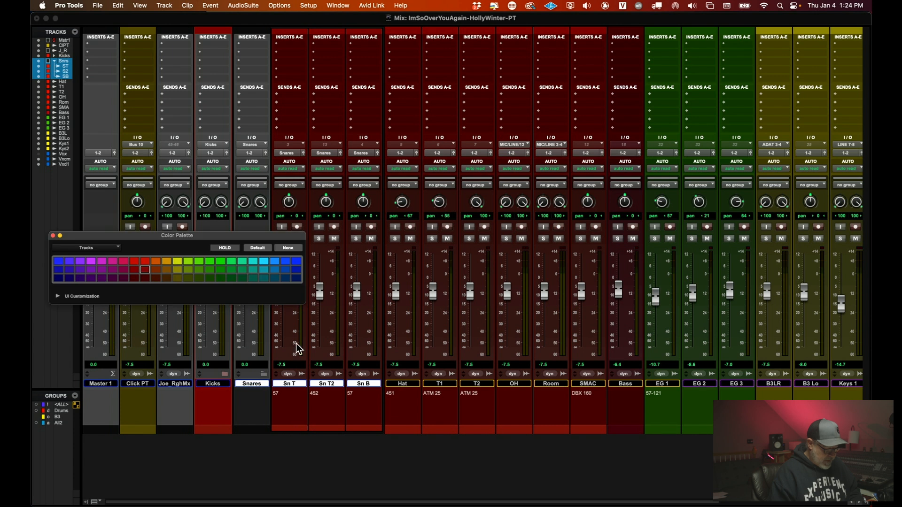
{"action": "left_click", "coordinate": [145, 270]}
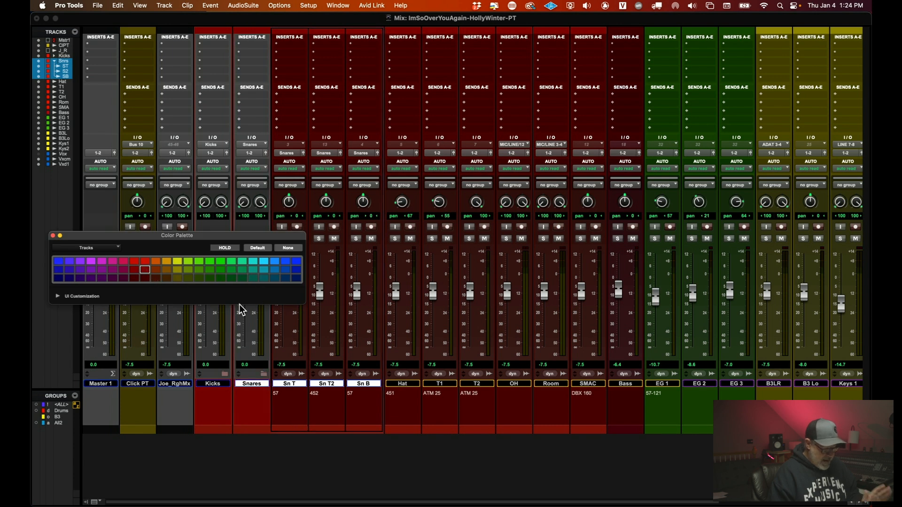
{"action": "left_click", "coordinate": [52, 236]}
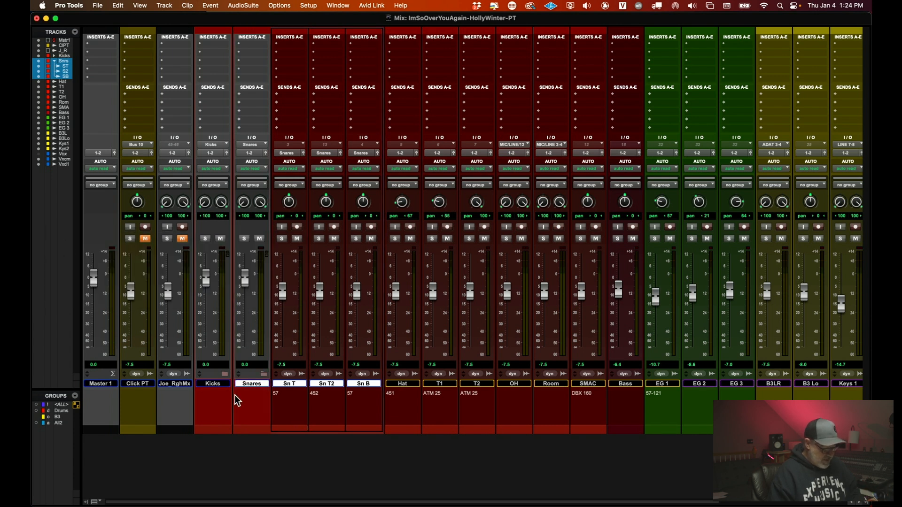
{"action": "left_click", "coordinate": [263, 374]}
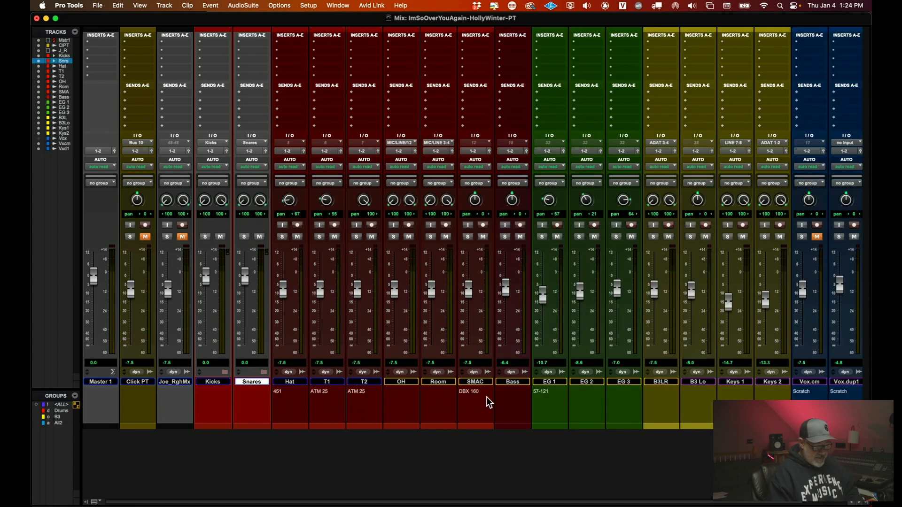
Move all tracks from Kicks through SMAC into a new stereo routing folder named Drumss, routing the tracks to it.
{"action": "left_click", "coordinate": [479, 382]}
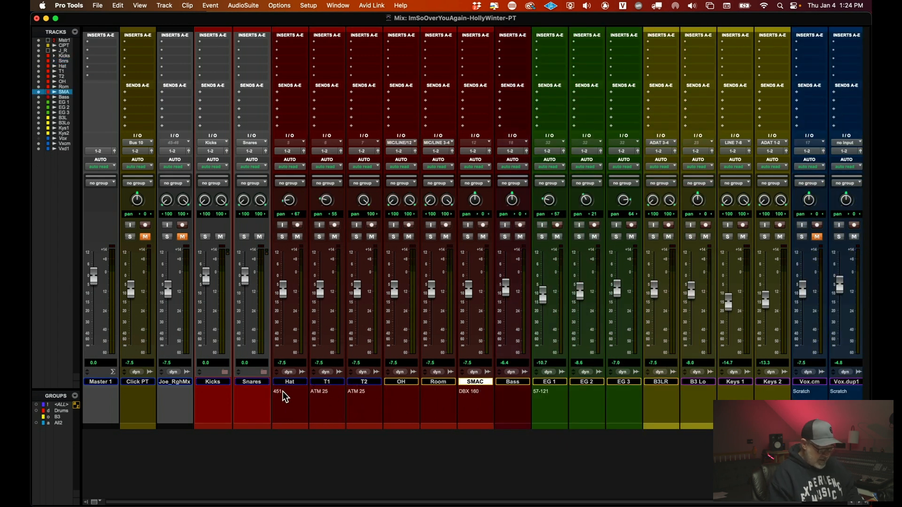
{"action": "left_click", "coordinate": [219, 383], "text": "shift"}
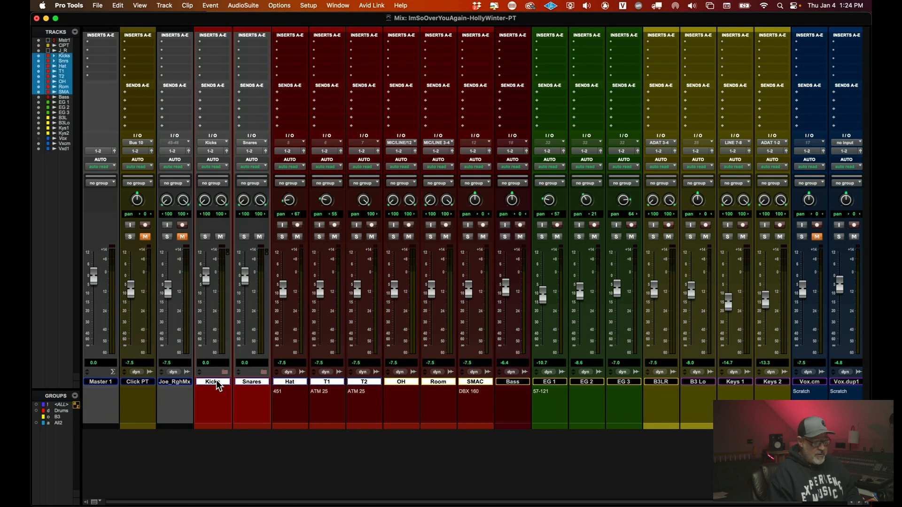
{"action": "right_click", "coordinate": [216, 381]}
{"action": "mouse_move", "coordinate": [263, 425]}
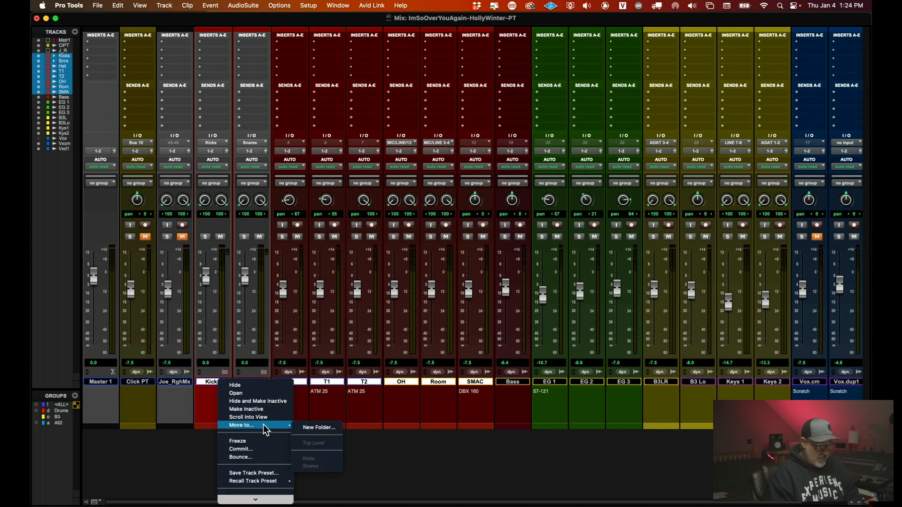
{"action": "left_click", "coordinate": [311, 424]}
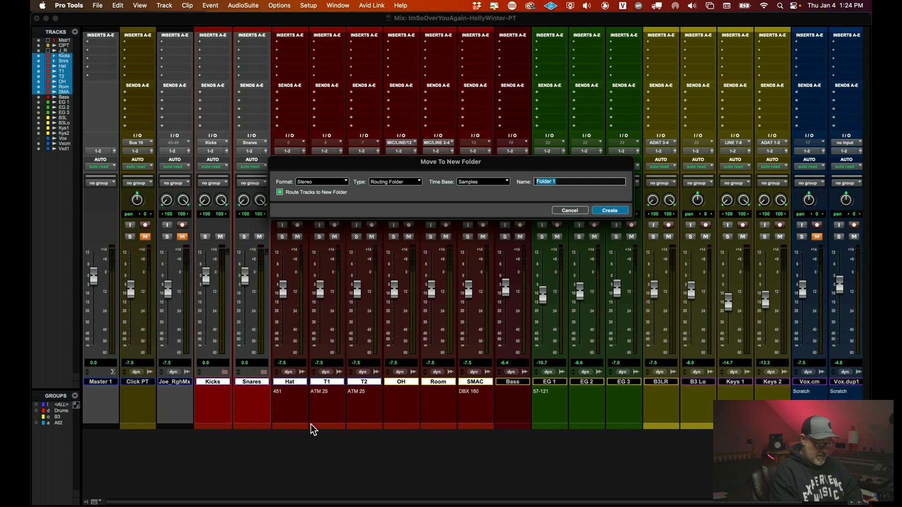
{"action": "type", "text": "Drums"}
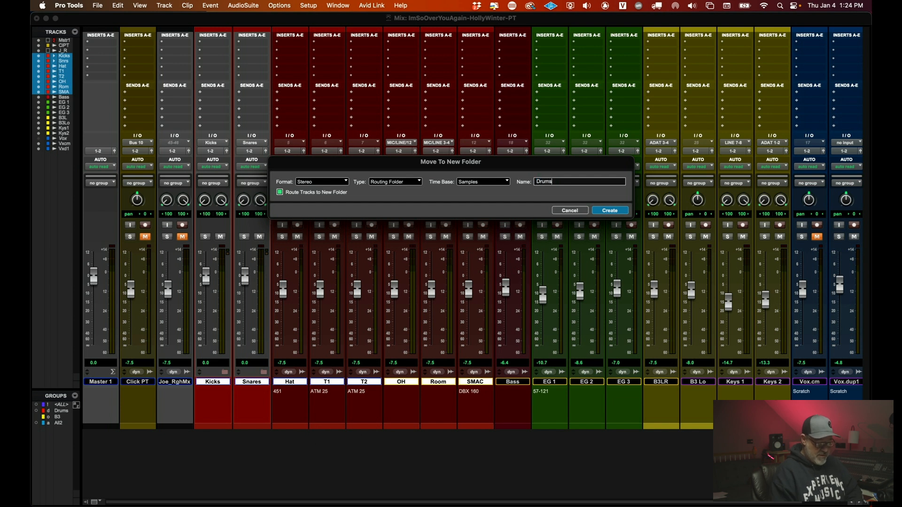
{"action": "type", "text": "s"}
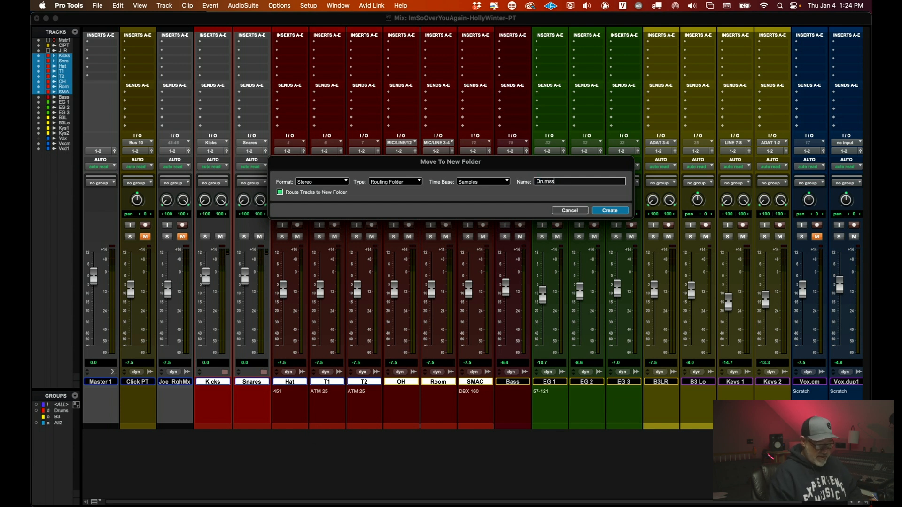
{"action": "left_click", "coordinate": [610, 210]}
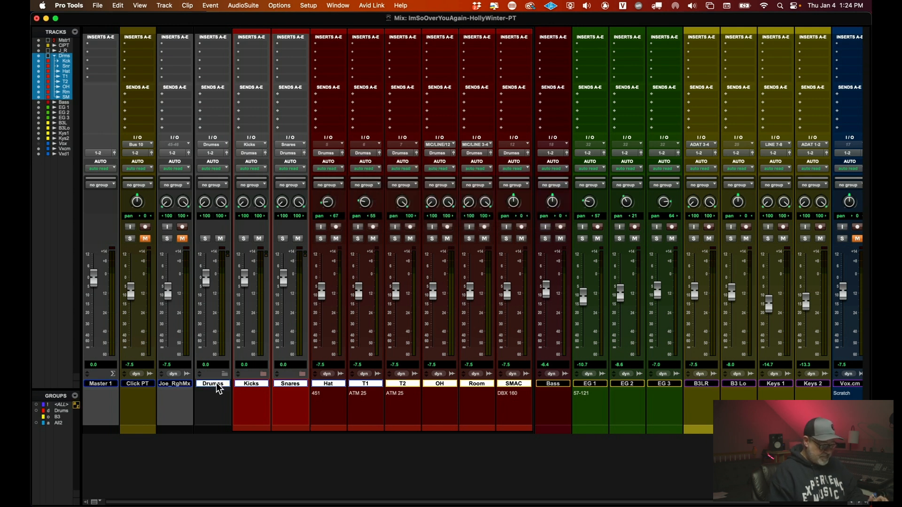
Color the Drumss folder the same red as the drum tracks inside it.
{"action": "double_click", "coordinate": [250, 426]}
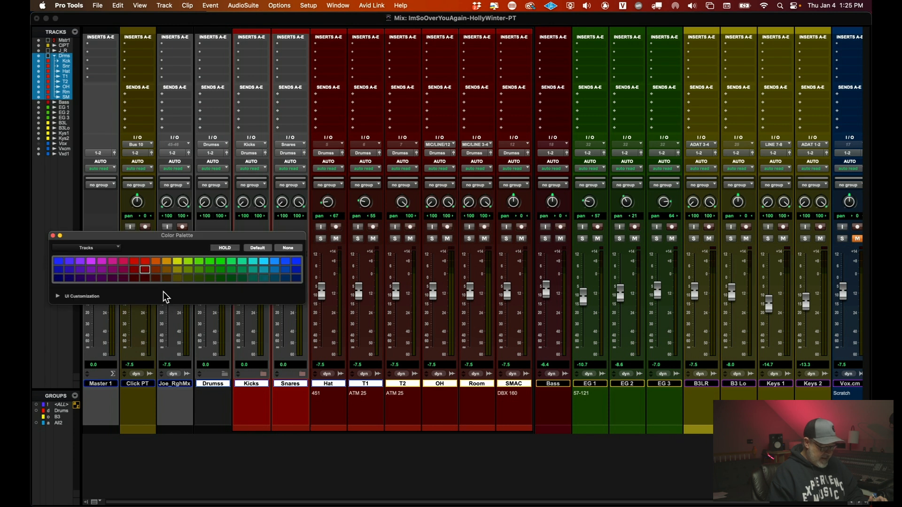
{"action": "left_click", "coordinate": [145, 270]}
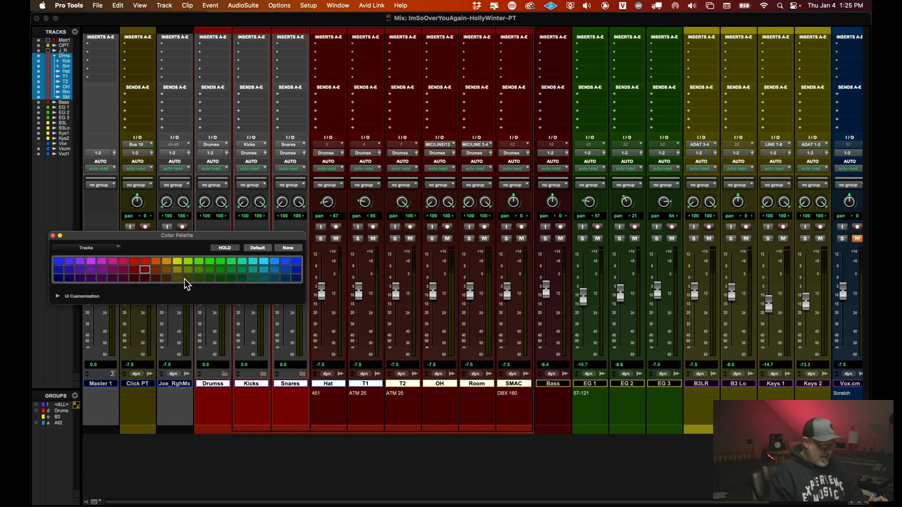
{"action": "left_click", "coordinate": [53, 236]}
Collapse the Drumss folder and expand it again.
{"action": "left_click", "coordinate": [224, 375]}
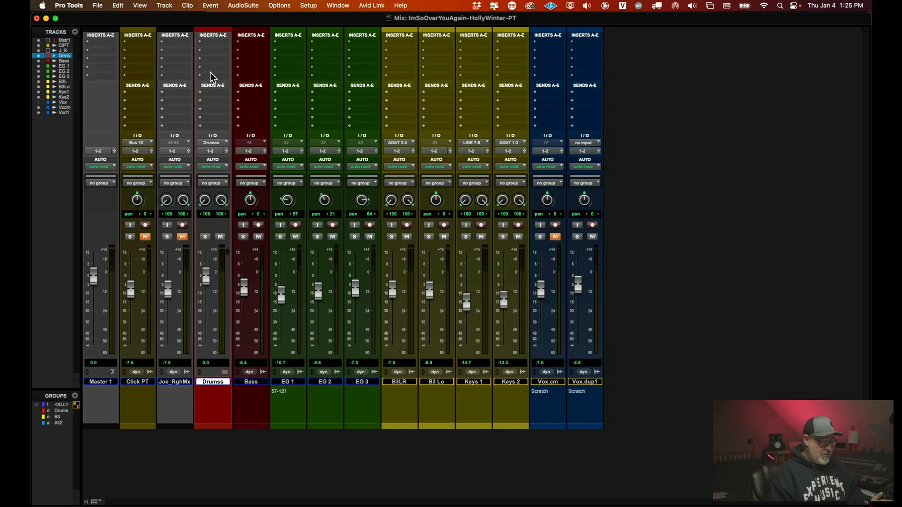
{"action": "left_click", "coordinate": [225, 373]}
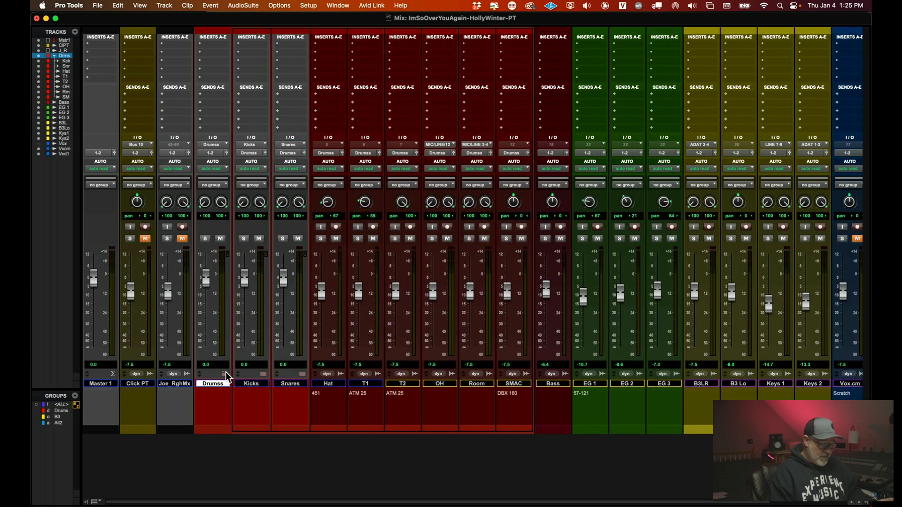